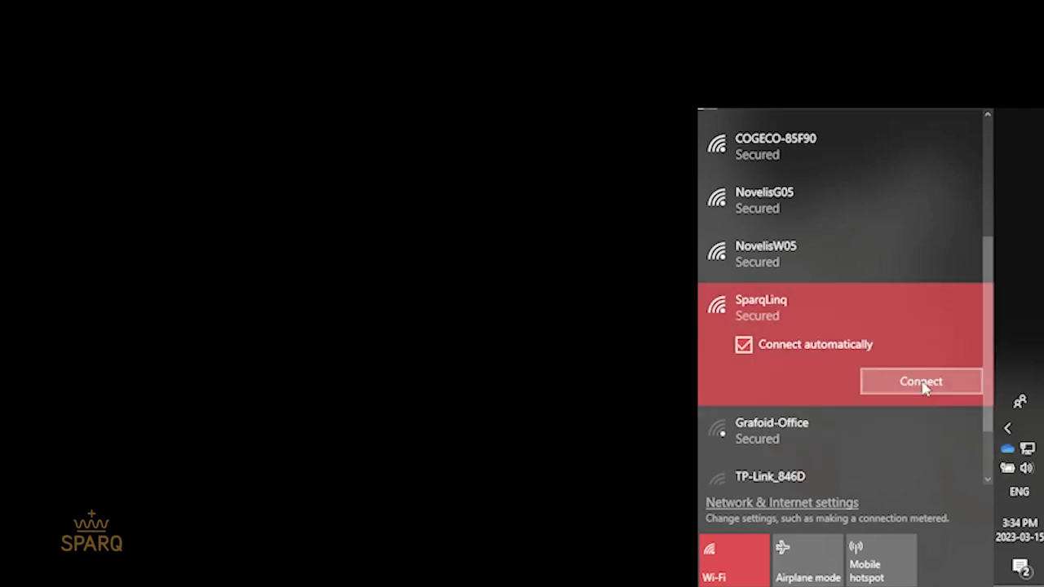
# Connect the computer to the SparqLinq Wi-Fi network by entering its network security key.
pyautogui.click(921, 381)
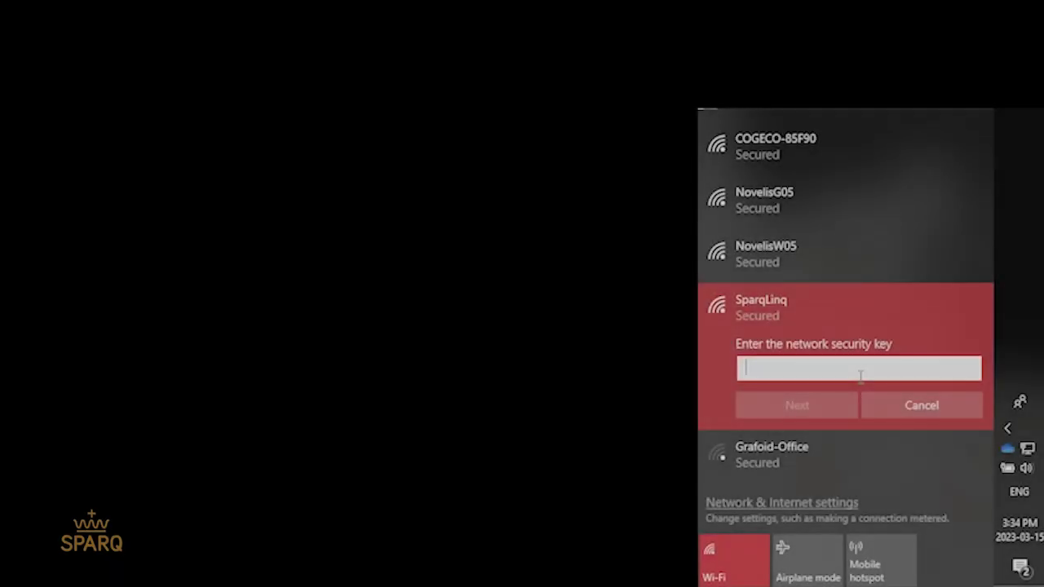
pyautogui.write('*****')
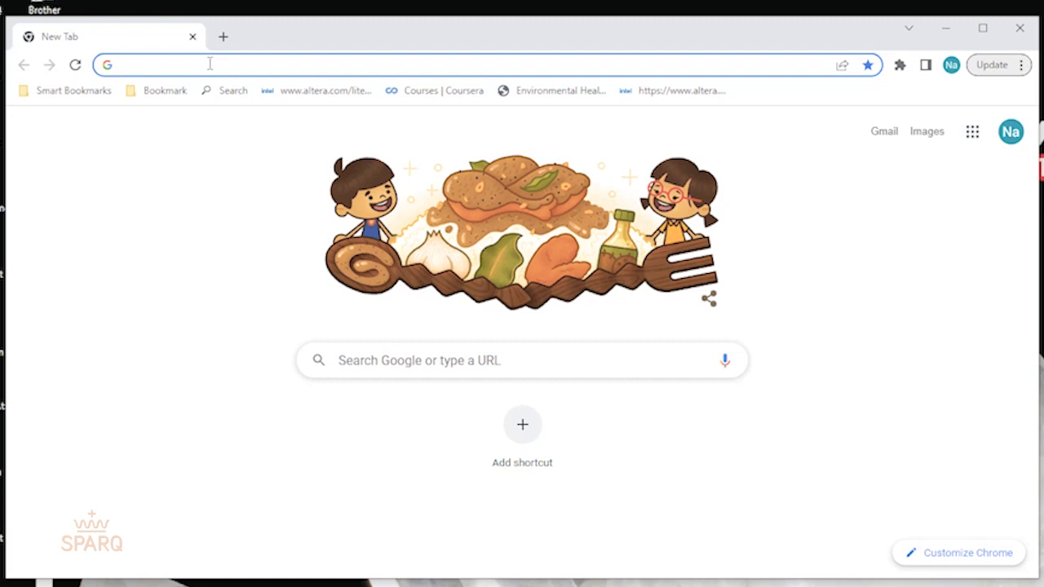
# In Chrome, open the SparqLinq page at 192.168.111.1 and start the SparqLinq Wizard India.
pyautogui.write('192.')
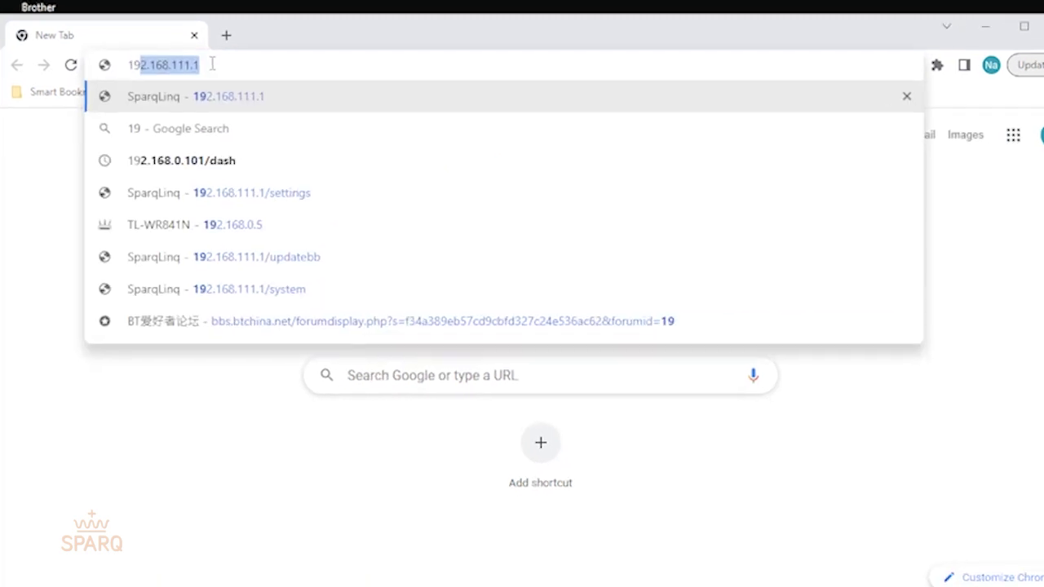
pyautogui.write('168')
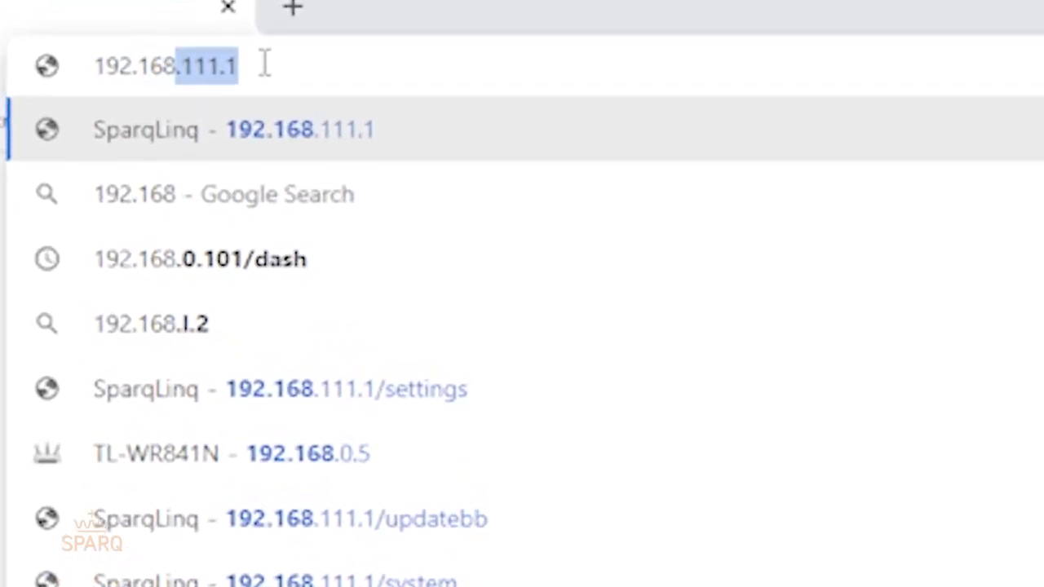
pyautogui.write('.111.')
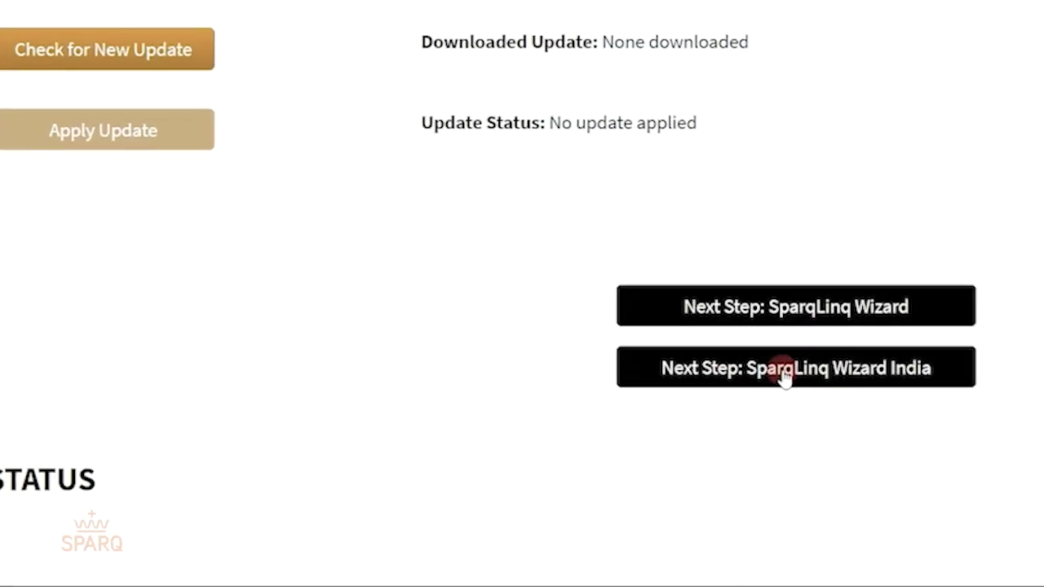
pyautogui.click(781, 376)
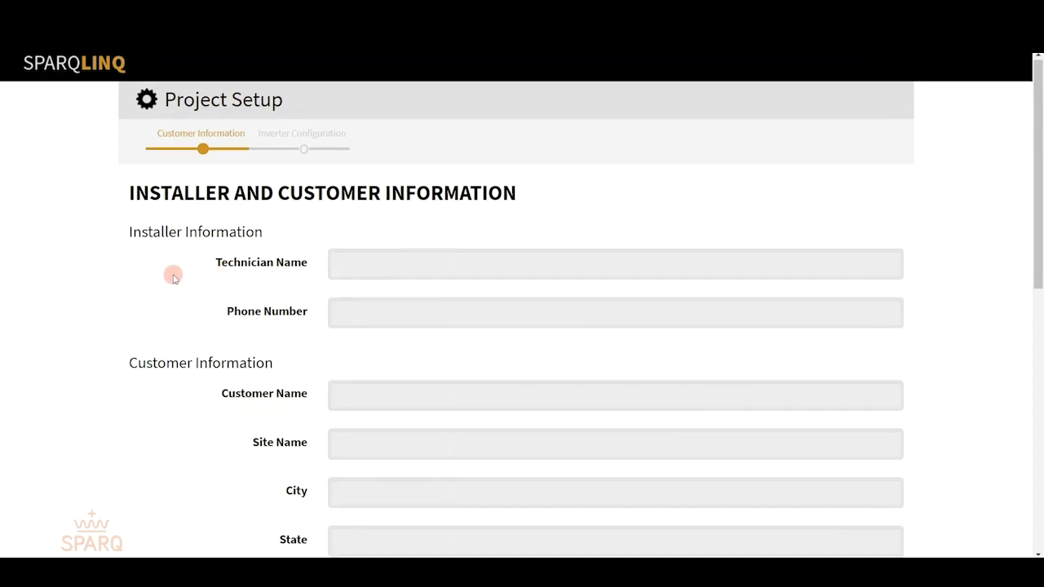
# Fill in the technician's name and phone number, customer name, site name, city and state, and proceed to inverter configuration.
pyautogui.scroll(-4, 172, 278)
pyautogui.scroll(-3, 173, 278)
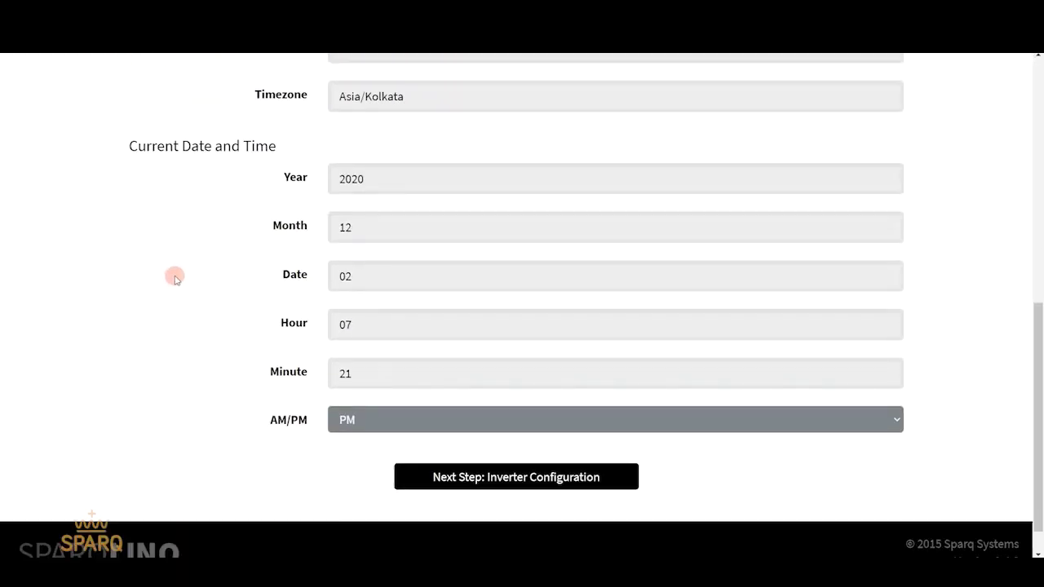
pyautogui.scroll(6, 173, 278)
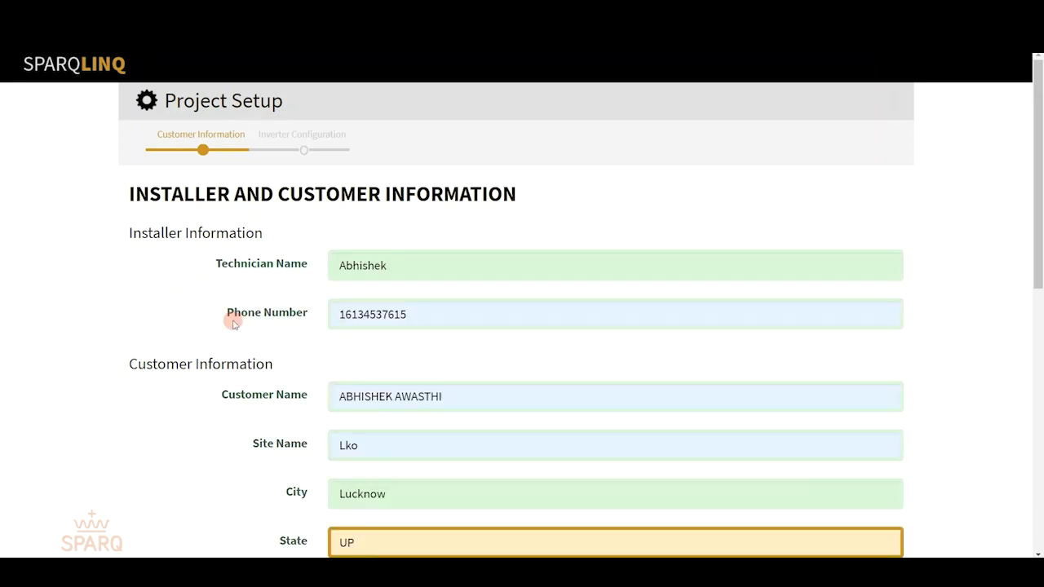
pyautogui.scroll(-7, 245, 267)
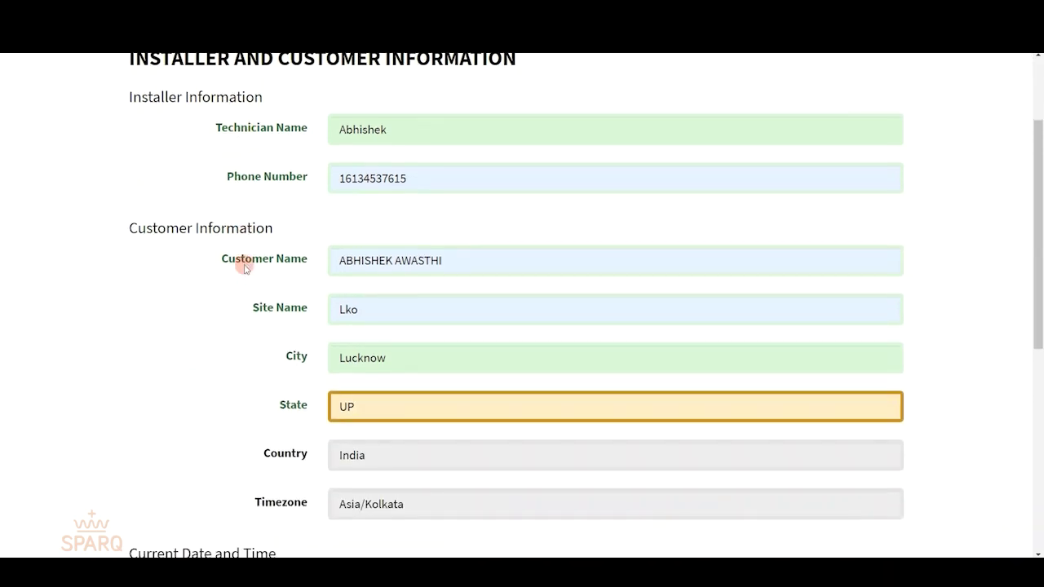
pyautogui.scroll(-1, 247, 267)
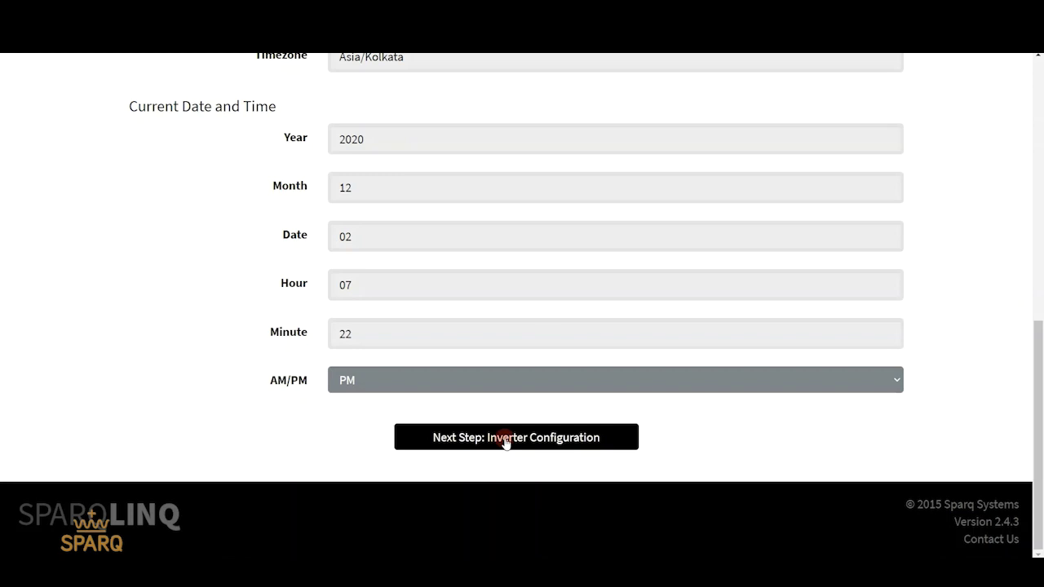
pyautogui.click(506, 439)
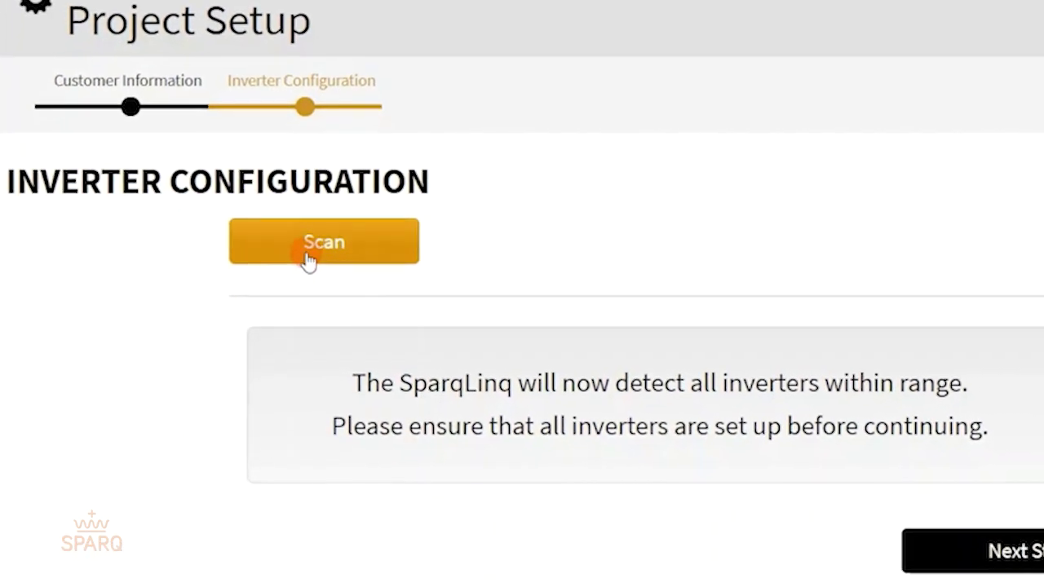
# Scan for inverters within range and continue to the dashboard with the detected inverter added.
pyautogui.click(309, 260)
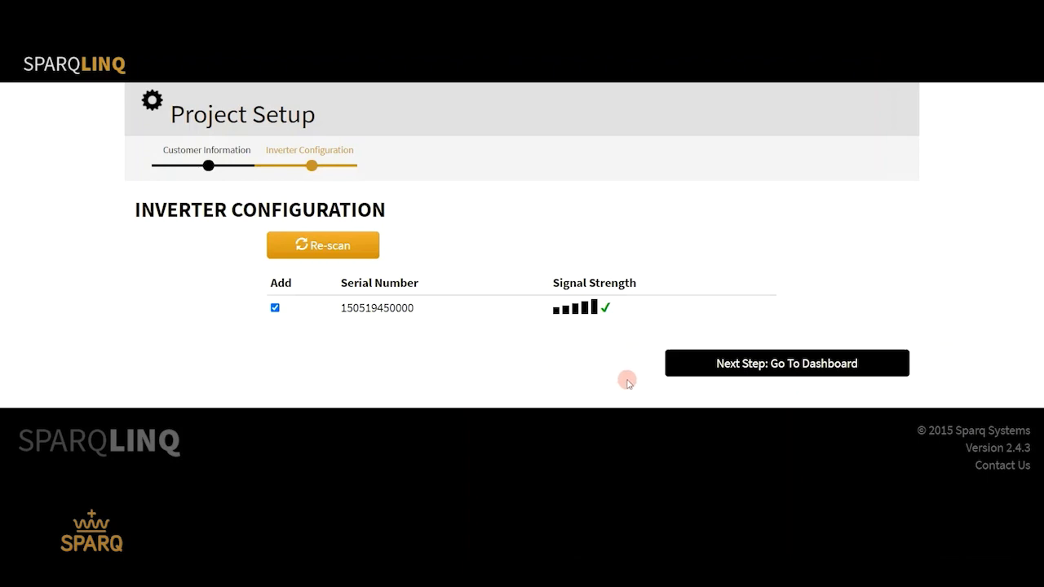
pyautogui.click(749, 369)
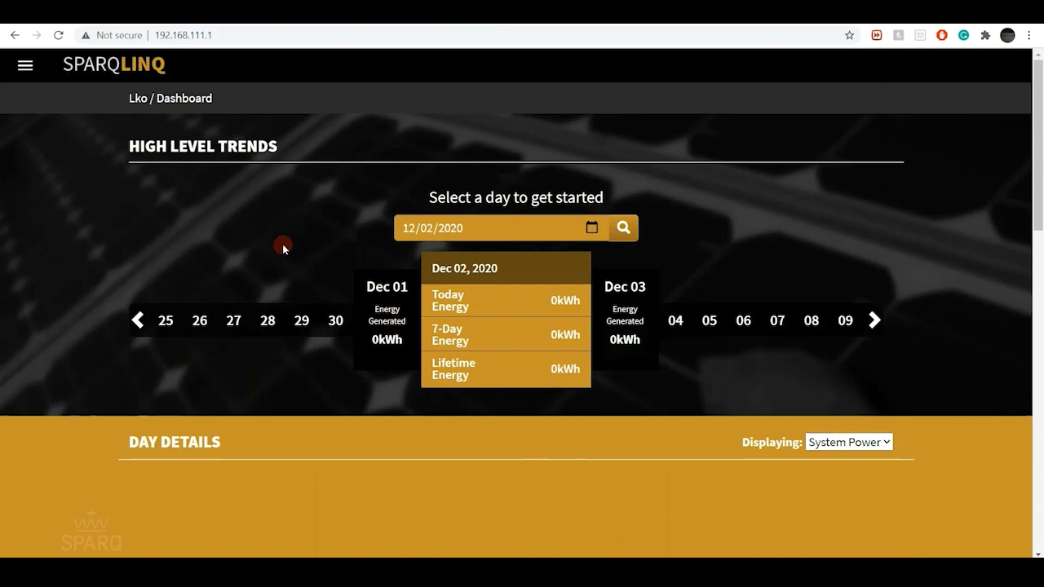
# Open the SparqLinq network settings and choose dlink-1A81 from the detected networks.
pyautogui.click(25, 68)
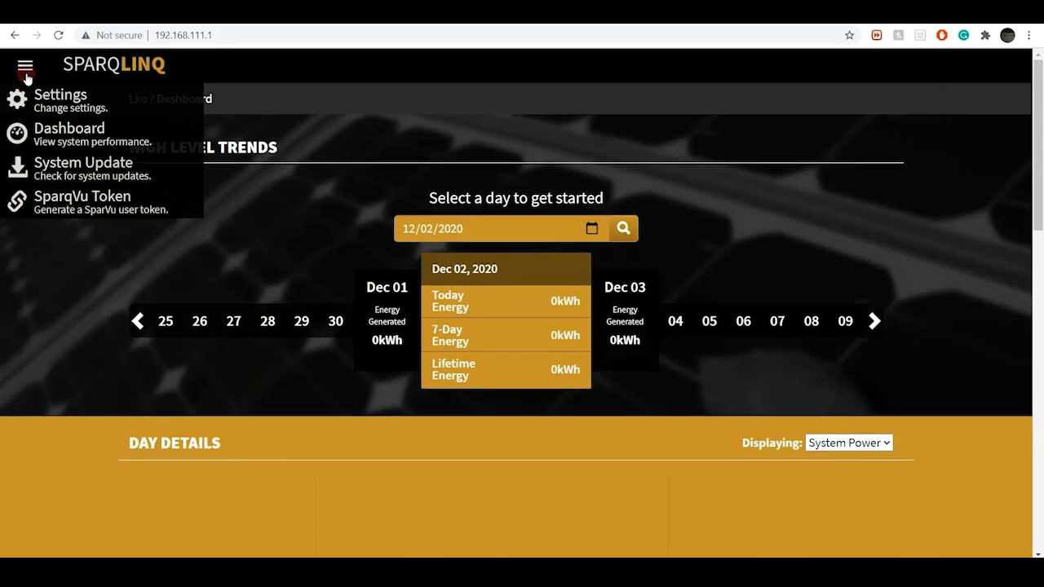
pyautogui.click(27, 99)
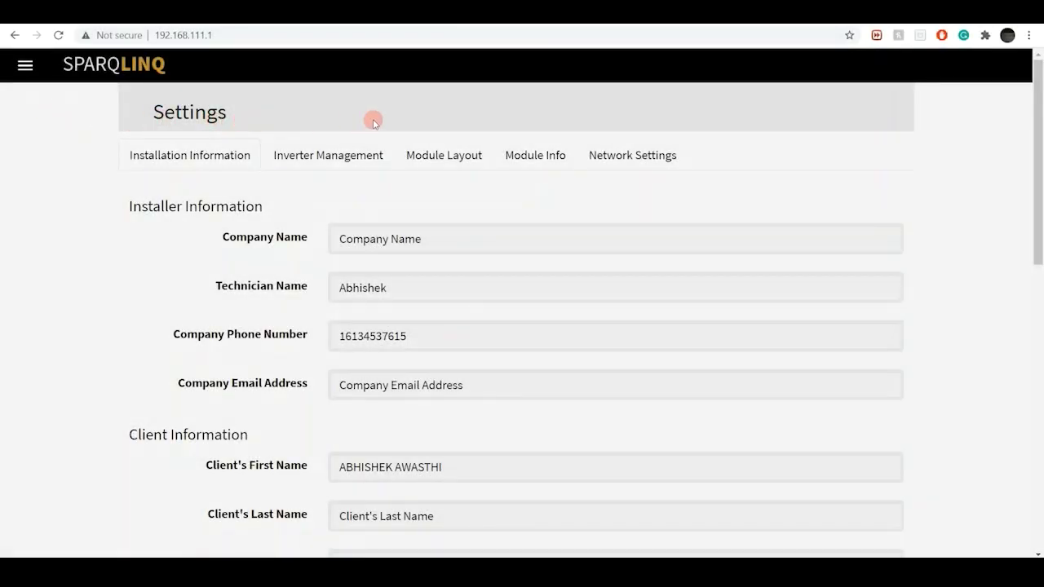
pyautogui.click(645, 157)
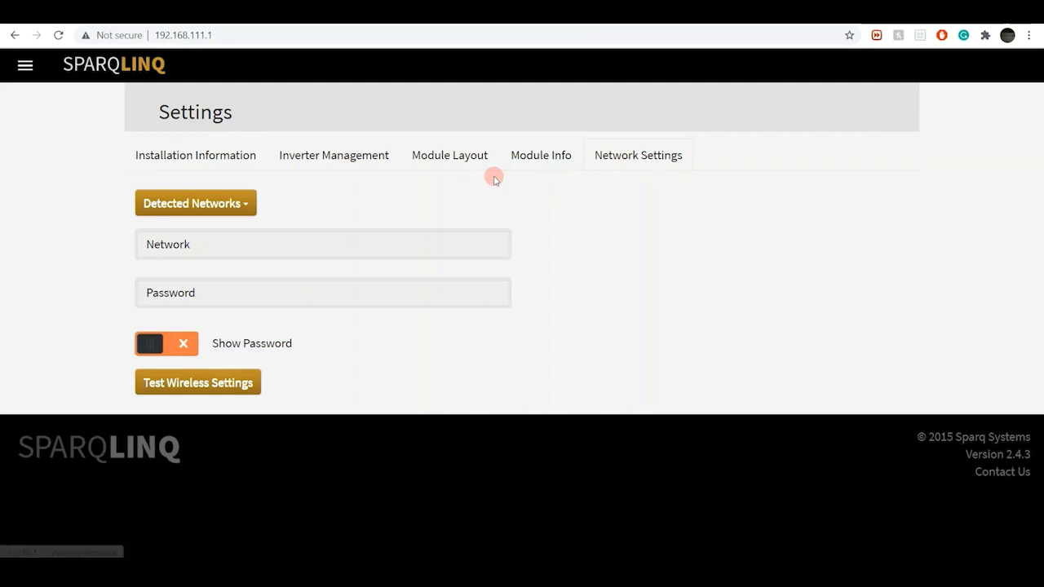
pyautogui.click(241, 206)
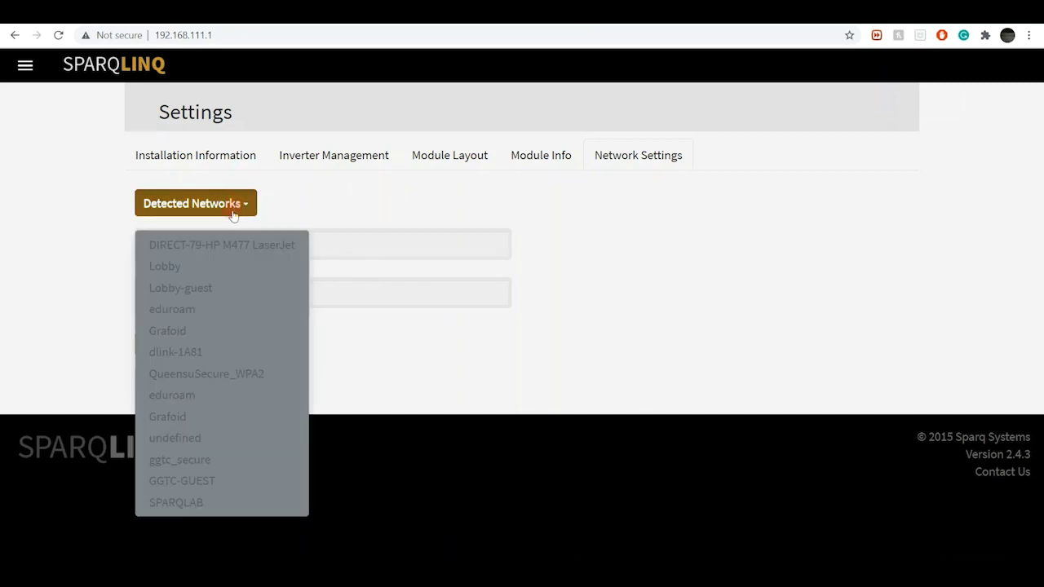
pyautogui.click(208, 353)
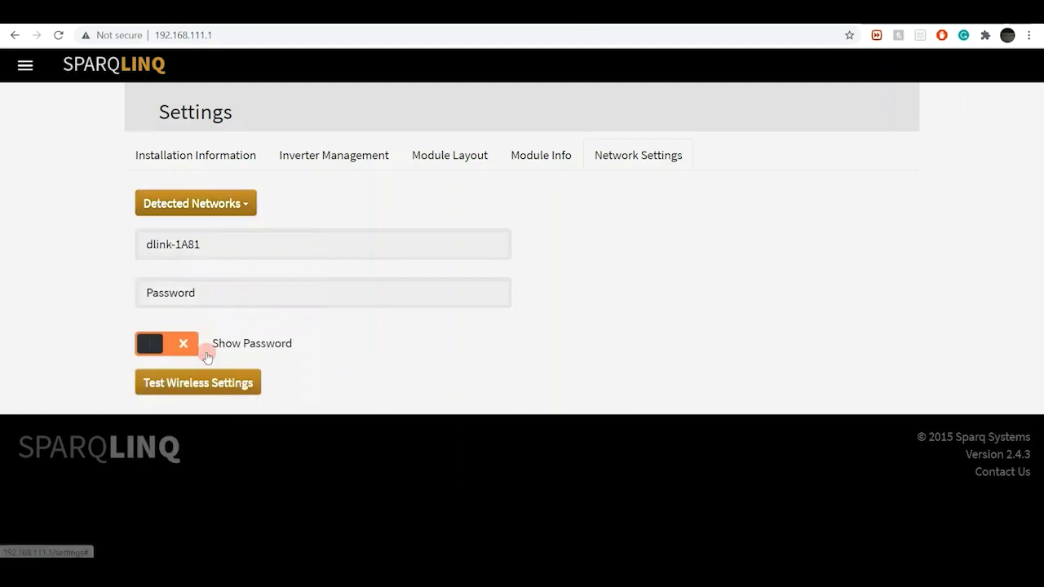
# Enter the dlink-1A81 network password, check it by showing and hiding it, and test the wireless settings.
pyautogui.click(222, 290)
pyautogui.hotkey('ctrl', 'v')
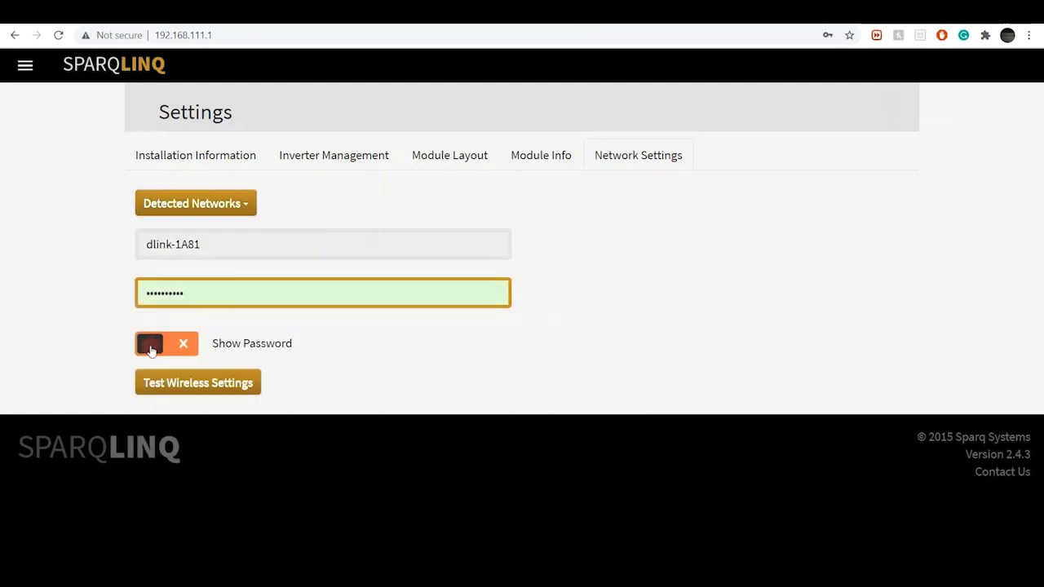
pyautogui.click(151, 349)
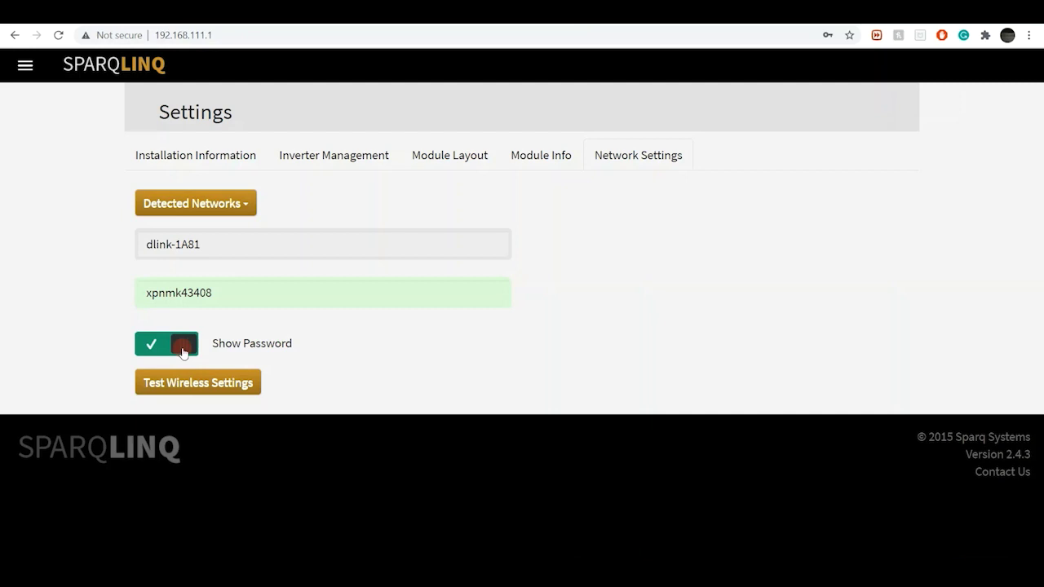
pyautogui.click(183, 351)
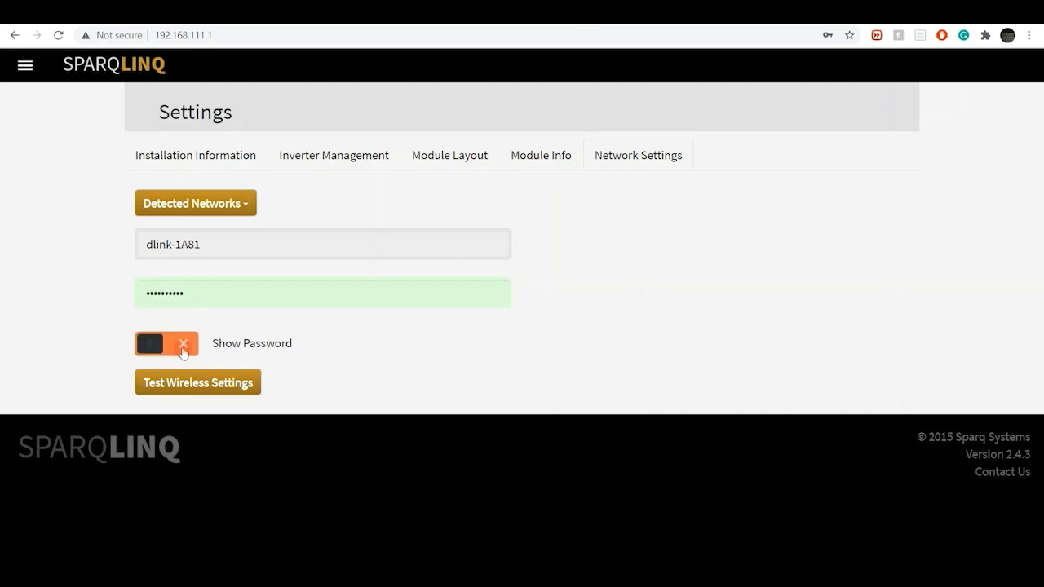
pyautogui.click(178, 385)
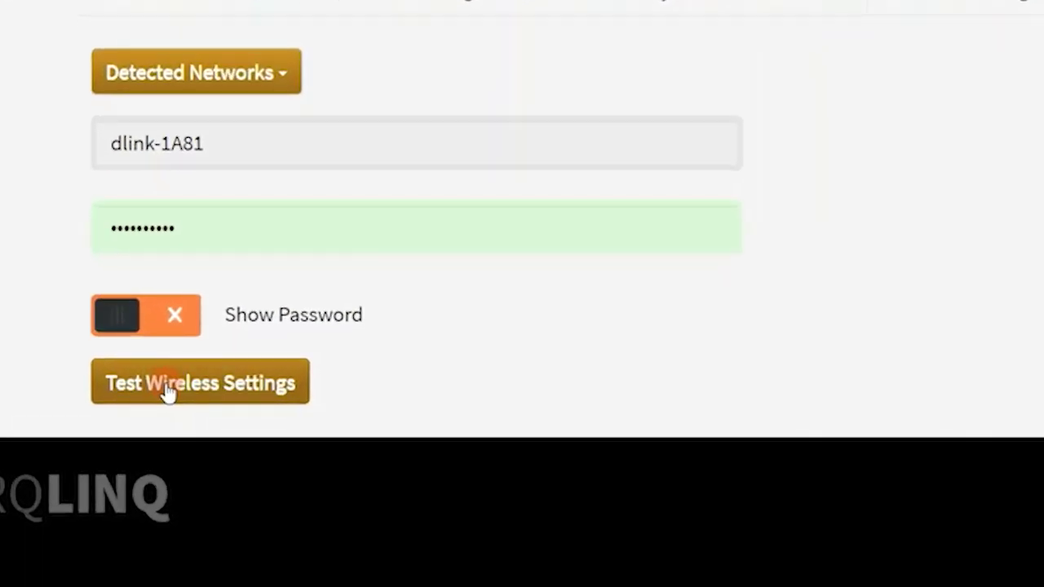
pyautogui.click(167, 390)
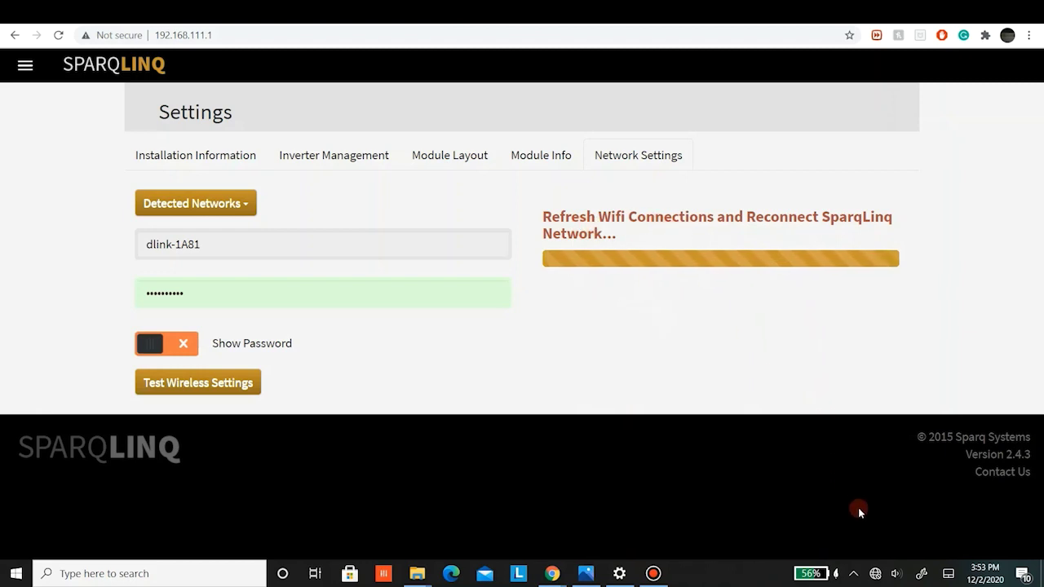
# Reconnect the computer to the SparqLinq Wi-Fi network and apply the tested network settings.
pyautogui.click(874, 573)
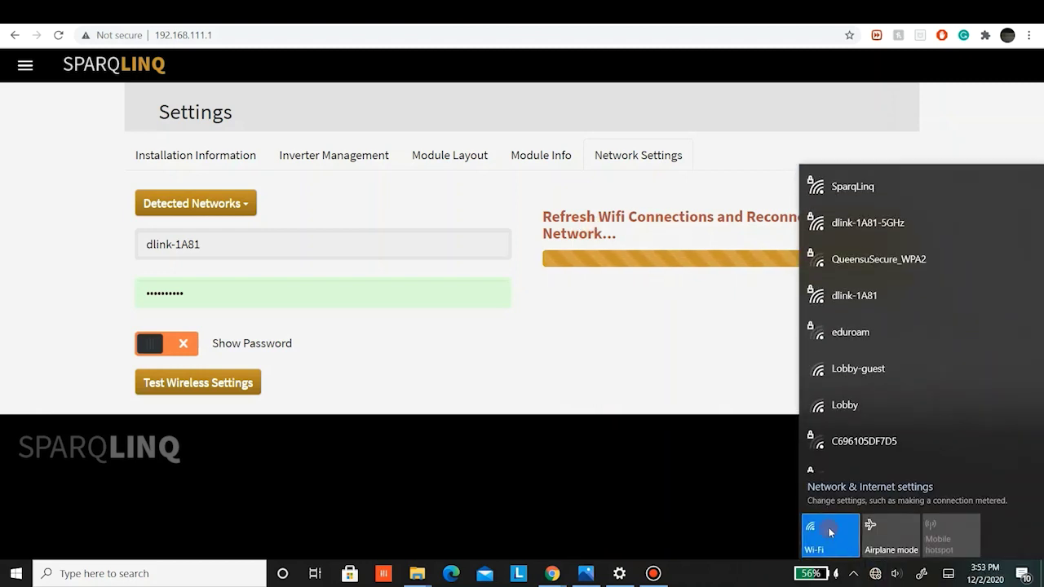
pyautogui.click(828, 534)
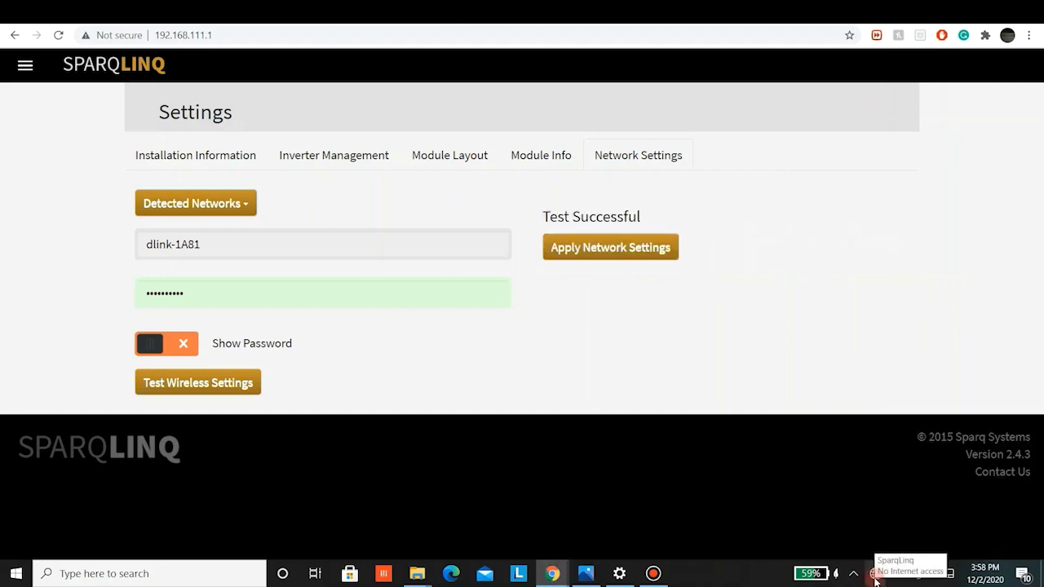
pyautogui.click(874, 575)
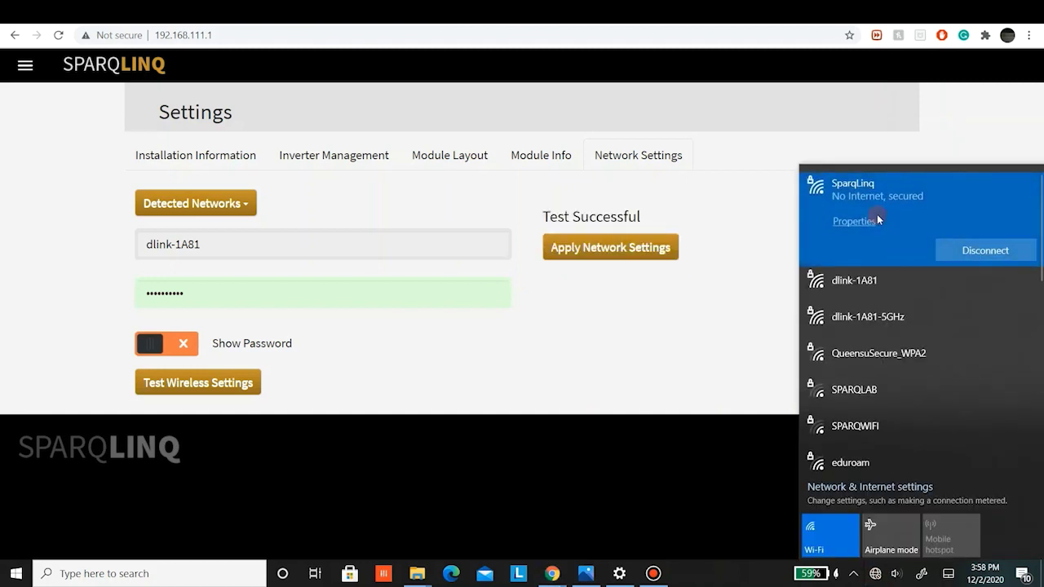
pyautogui.click(755, 298)
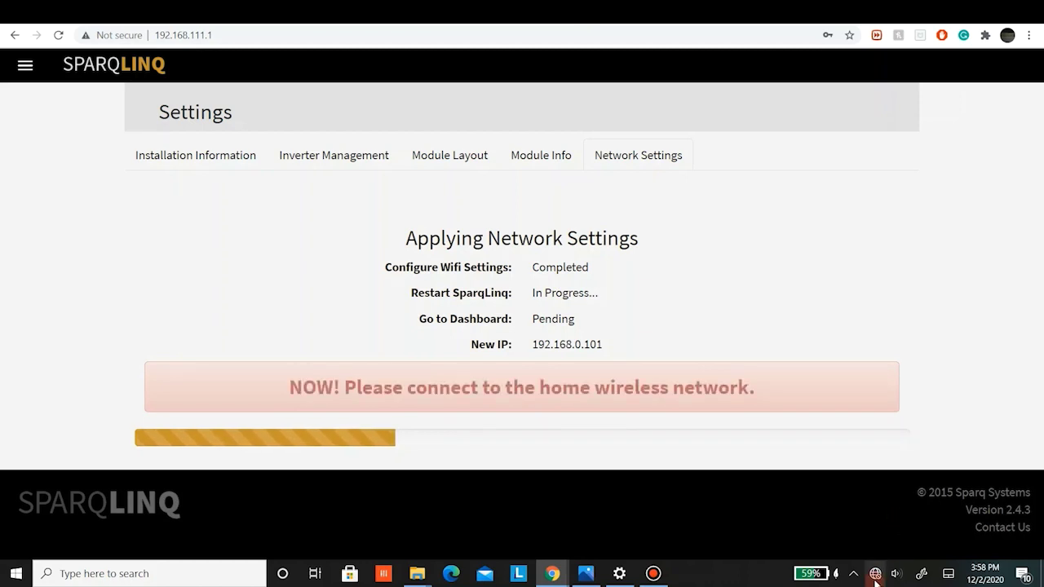
# Connect the computer to the home wireless network dlink-1A81.
pyautogui.click(875, 574)
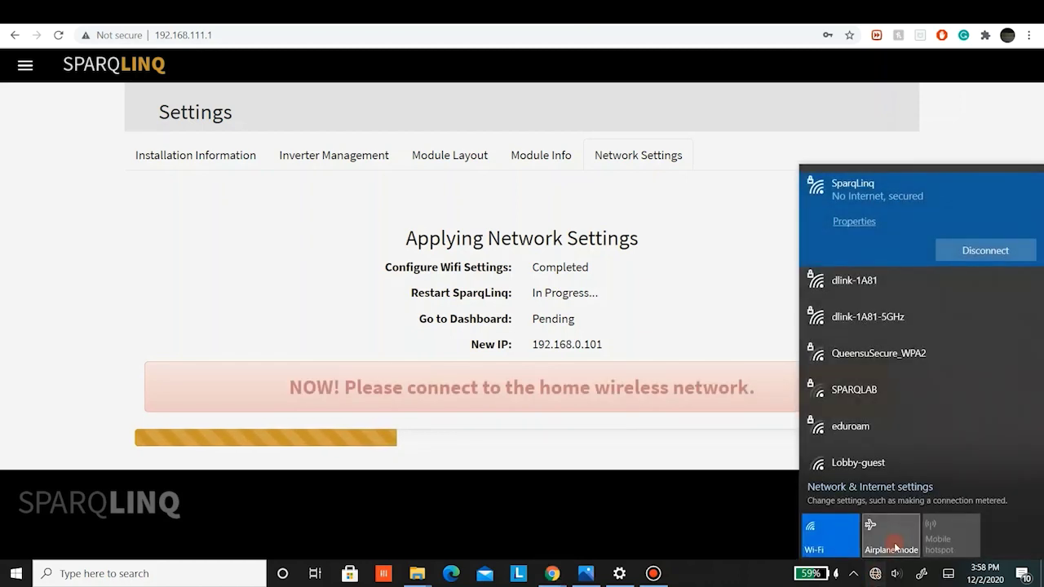
pyautogui.click(872, 282)
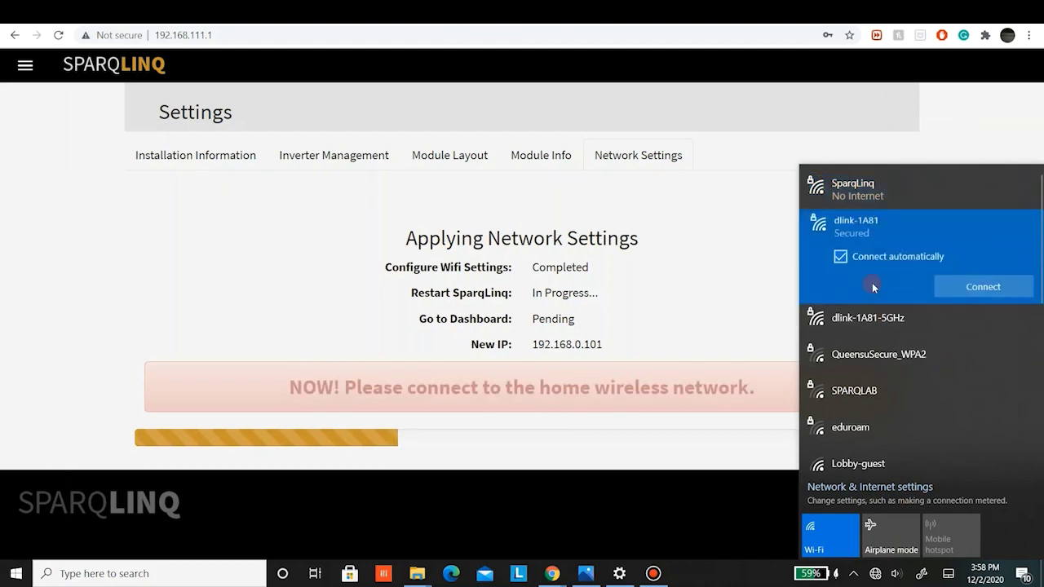